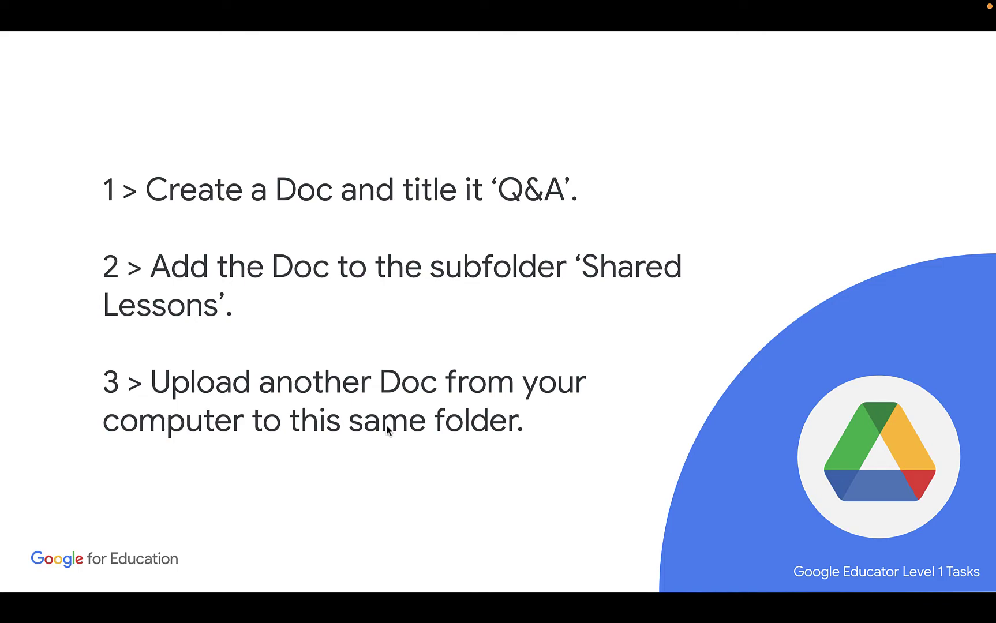
Exit the slideshow to return to the Slides editor showing slide 6's tasks.
{"action": "key", "text": "Escape"}
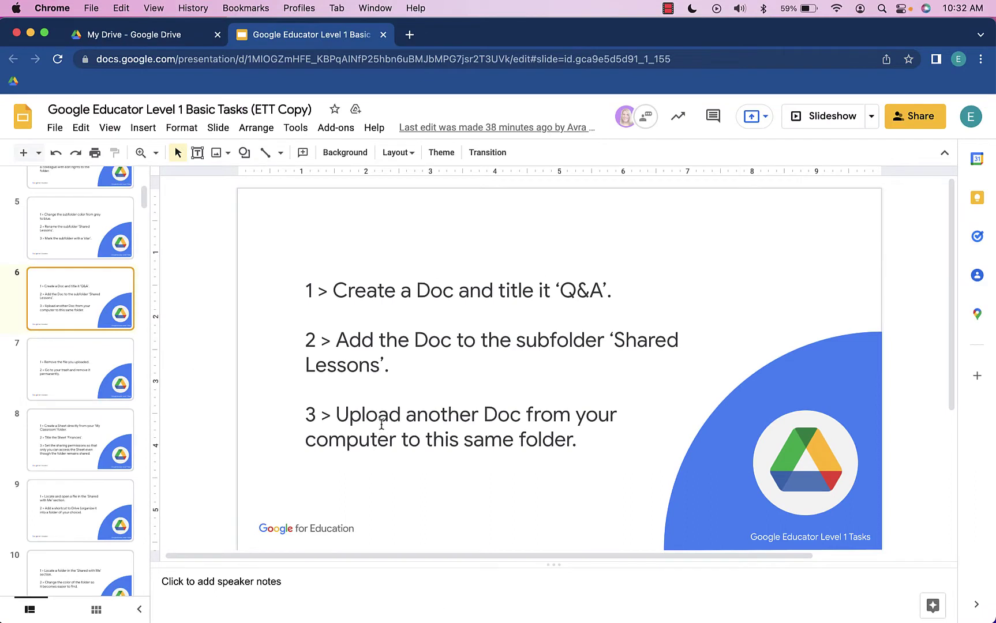
Create a new blank Google Doc from My Drive.
{"action": "left_click", "coordinate": [154, 39]}
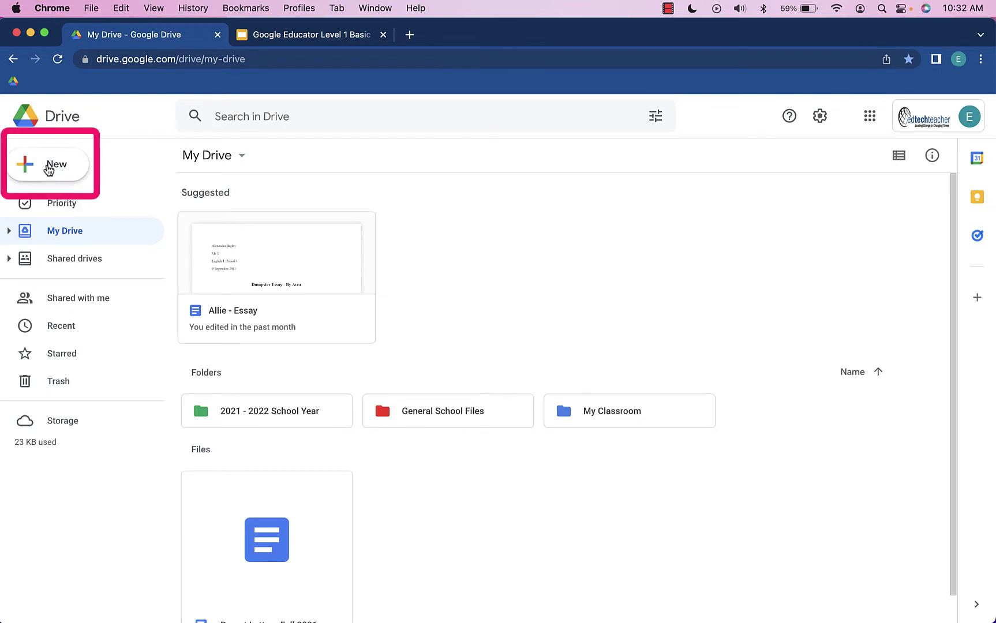
{"action": "left_click", "coordinate": [49, 167]}
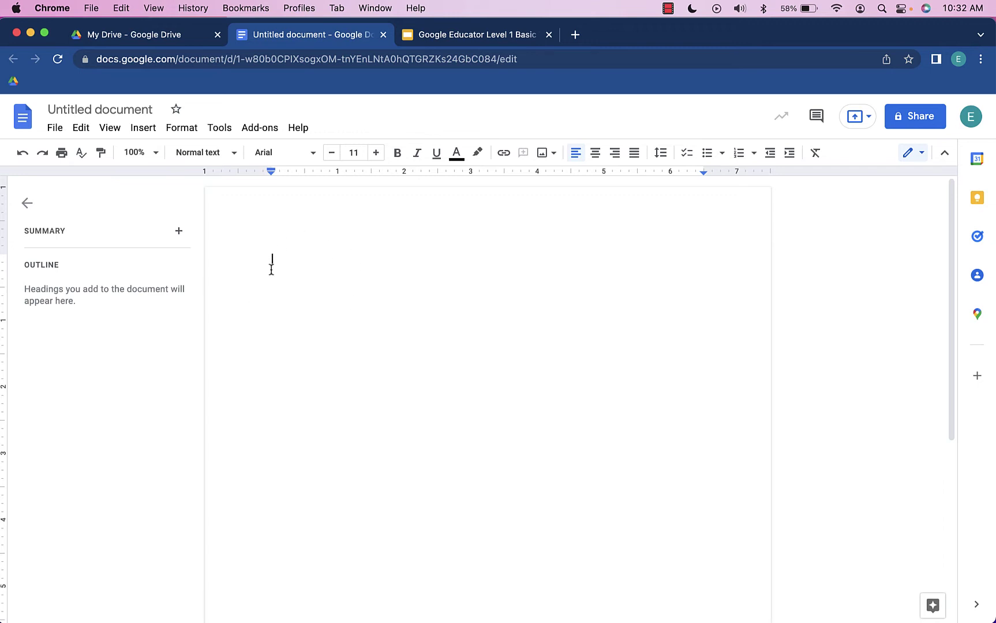
Retitle the 'Untitled document' as 'Q&A'.
{"action": "left_click", "coordinate": [95, 110]}
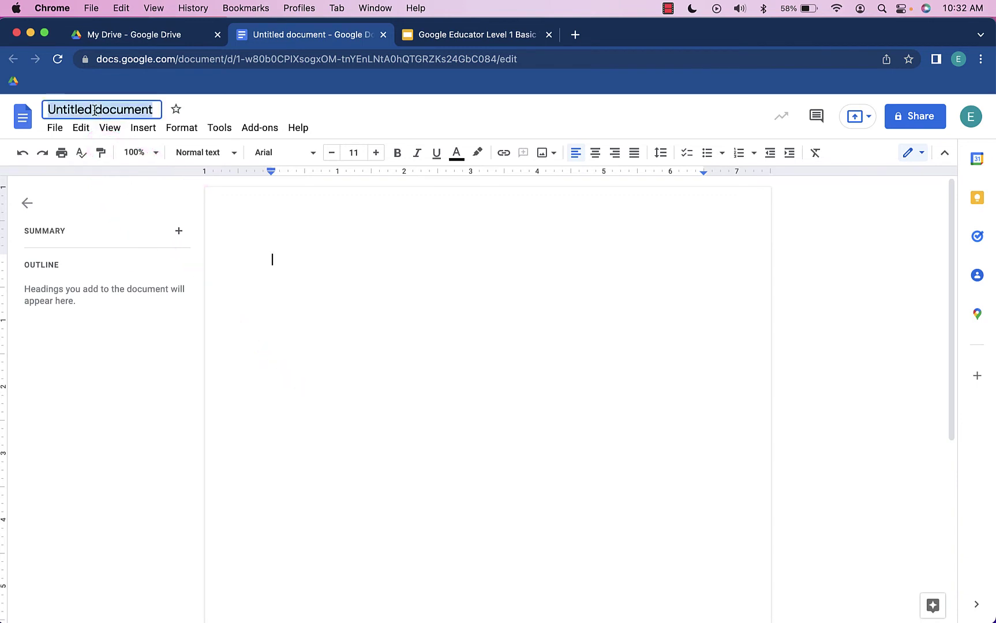
{"action": "key", "text": "BackSpace"}
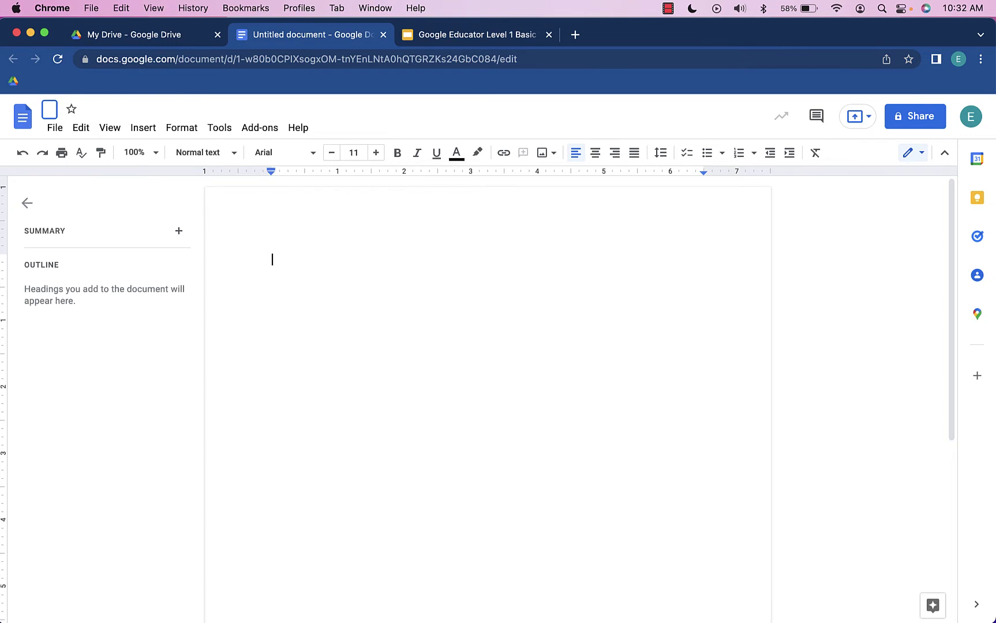
{"action": "type", "text": "Q&A"}
{"action": "left_click", "coordinate": [322, 250]}
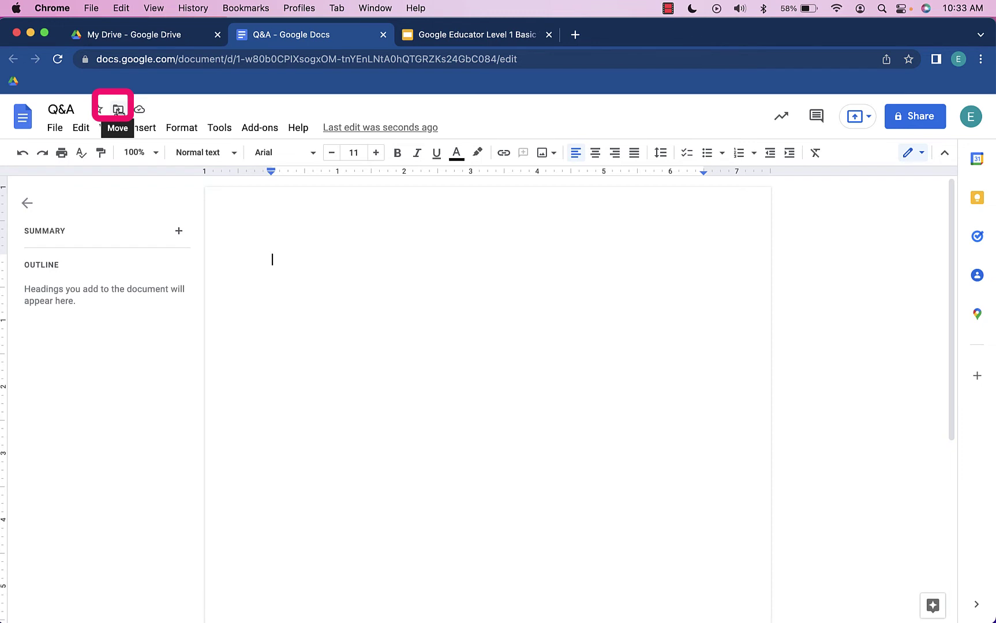
Move the Q&A document into My Classroom > Shared Lessons.
{"action": "left_click", "coordinate": [119, 110]}
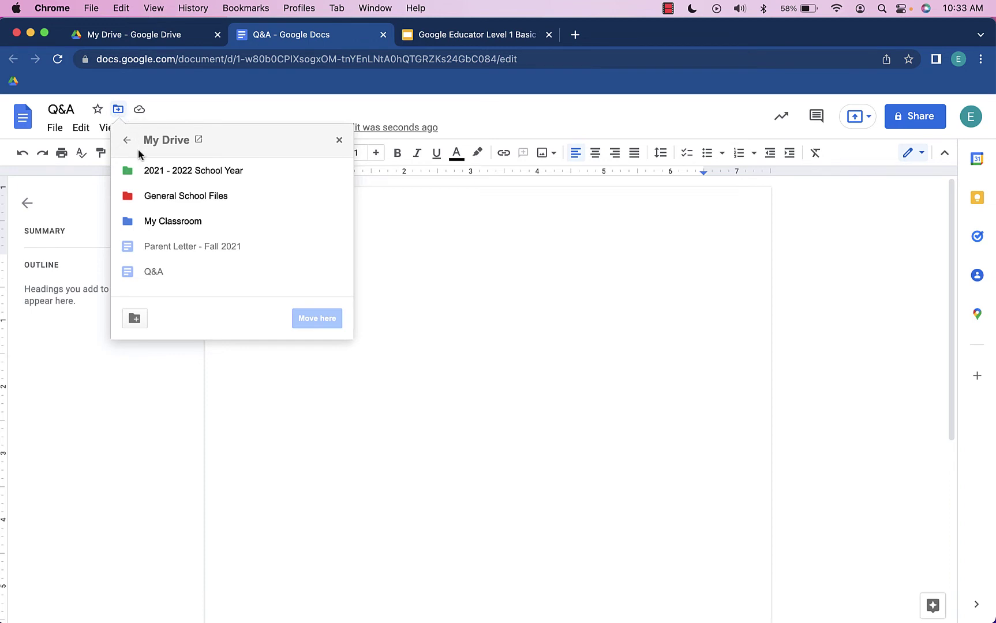
{"action": "double_click", "coordinate": [165, 224]}
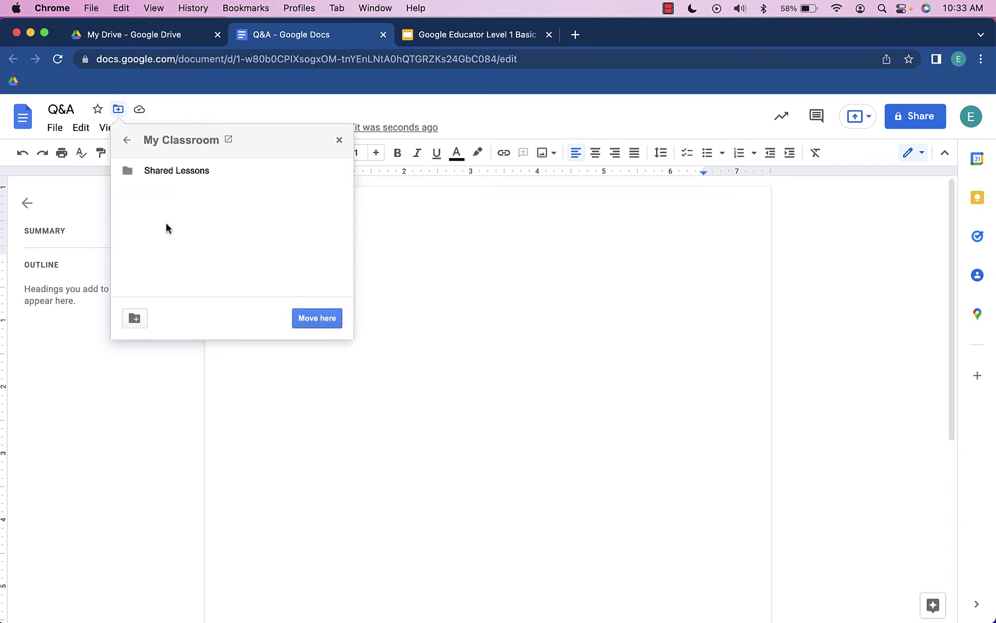
{"action": "double_click", "coordinate": [170, 171]}
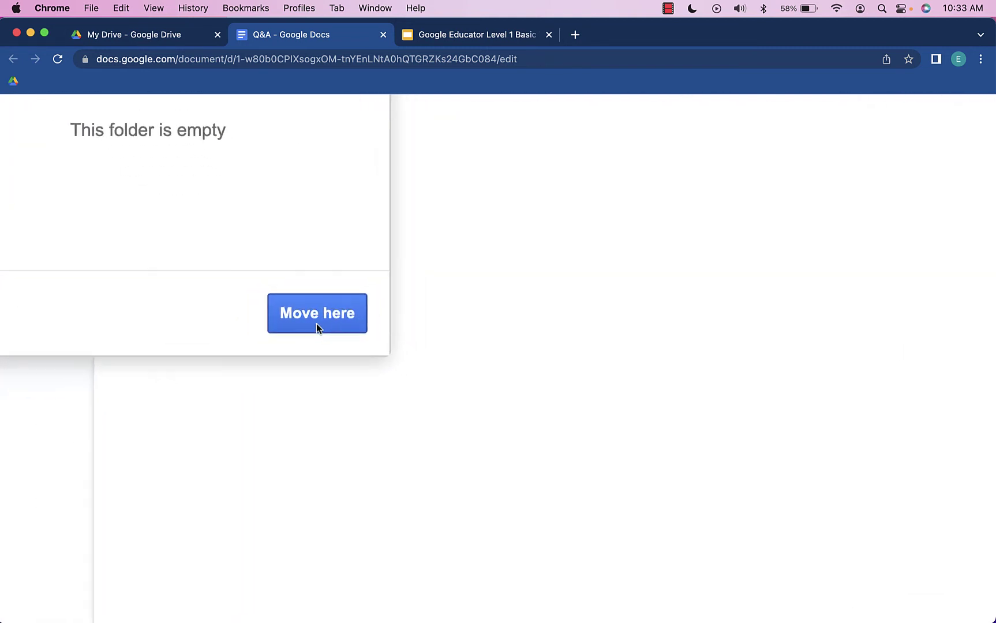
{"action": "left_click", "coordinate": [313, 325]}
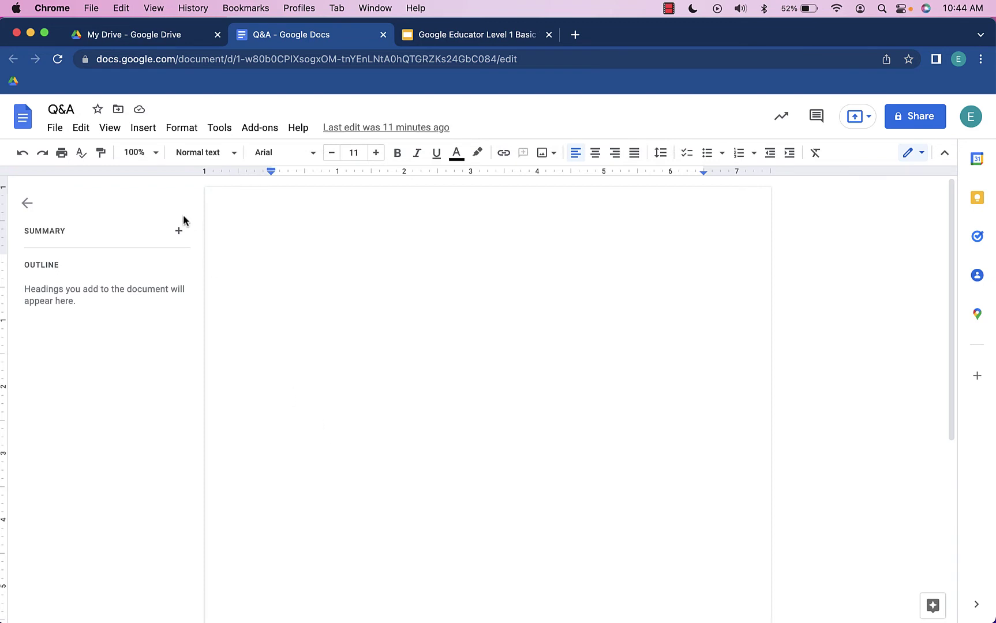
Open My Classroom > Shared Lessons in Drive to see the Q&A doc.
{"action": "left_click", "coordinate": [152, 40]}
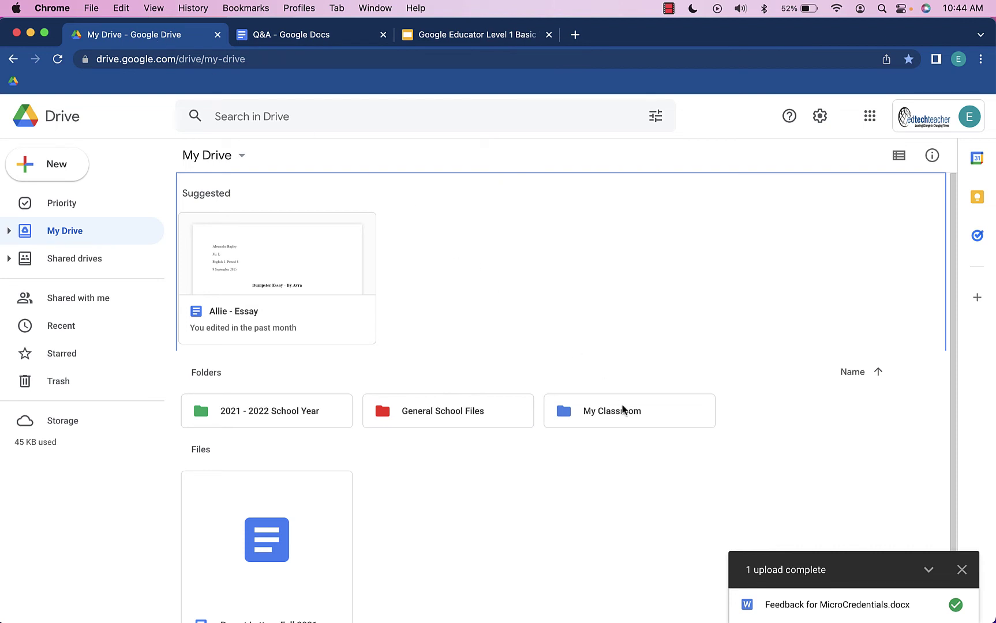
{"action": "double_click", "coordinate": [586, 410]}
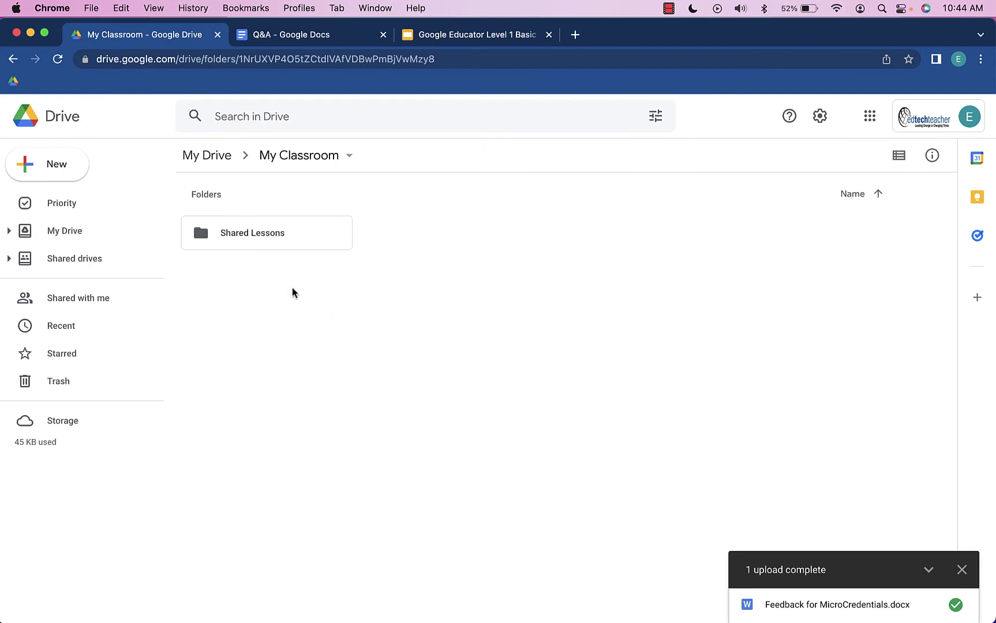
{"action": "double_click", "coordinate": [243, 238]}
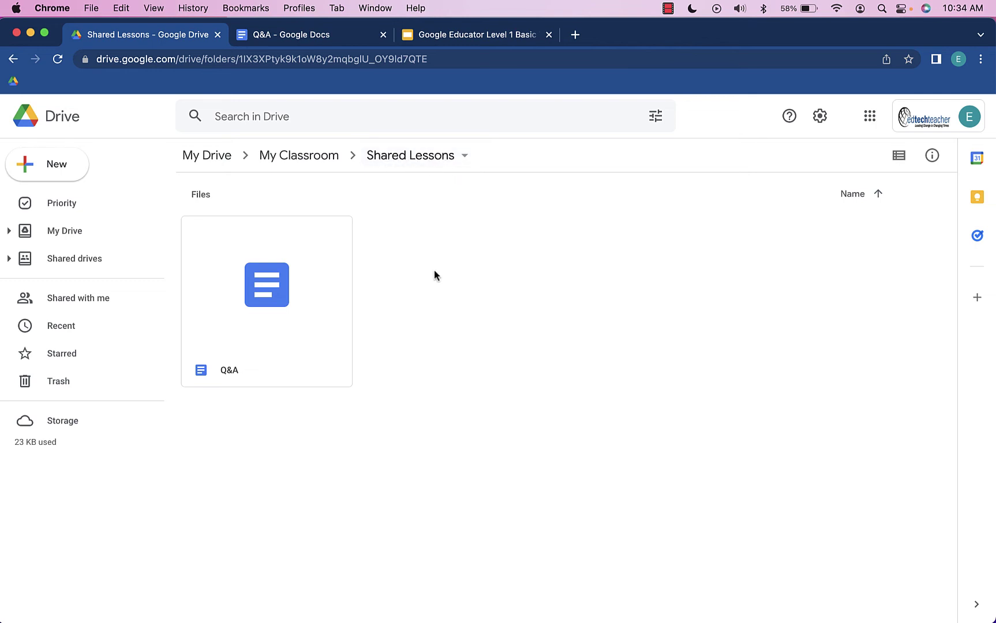
Upload 'Feedback for MicroCredentials.docx' from Documents into Shared Lessons.
{"action": "left_click", "coordinate": [44, 161]}
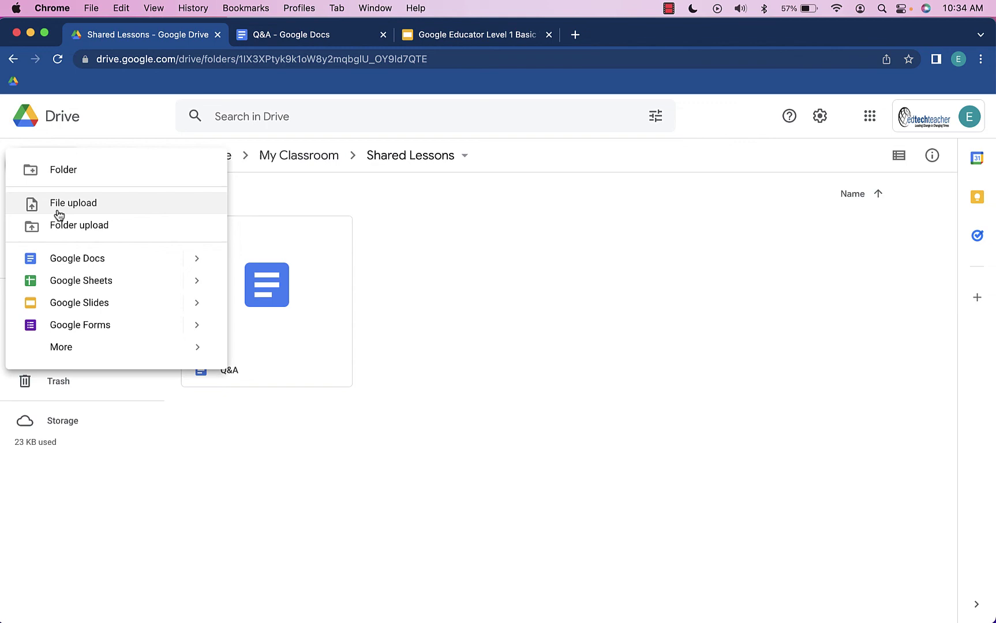
{"action": "left_click", "coordinate": [58, 207]}
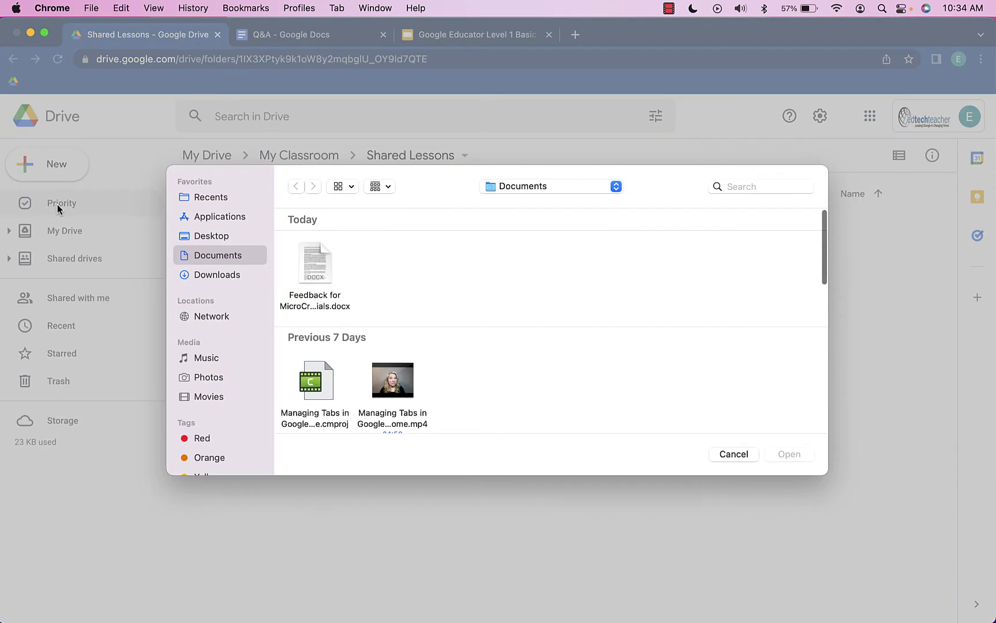
{"action": "left_click", "coordinate": [225, 278]}
{"action": "left_click", "coordinate": [223, 260]}
{"action": "left_click", "coordinate": [214, 236]}
{"action": "left_click", "coordinate": [213, 256]}
{"action": "left_click", "coordinate": [317, 270]}
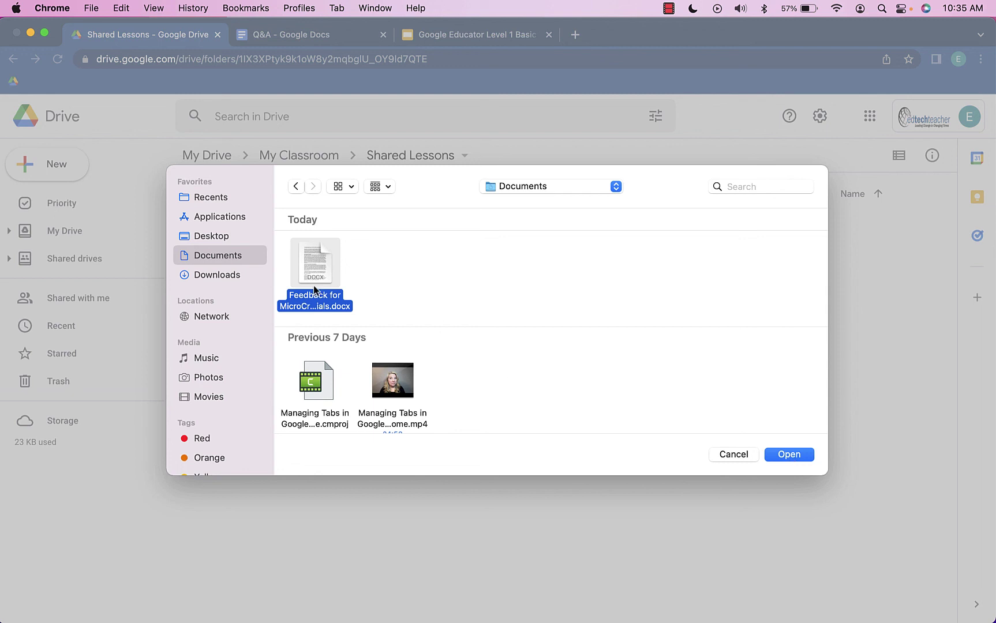
{"action": "left_click", "coordinate": [787, 456]}
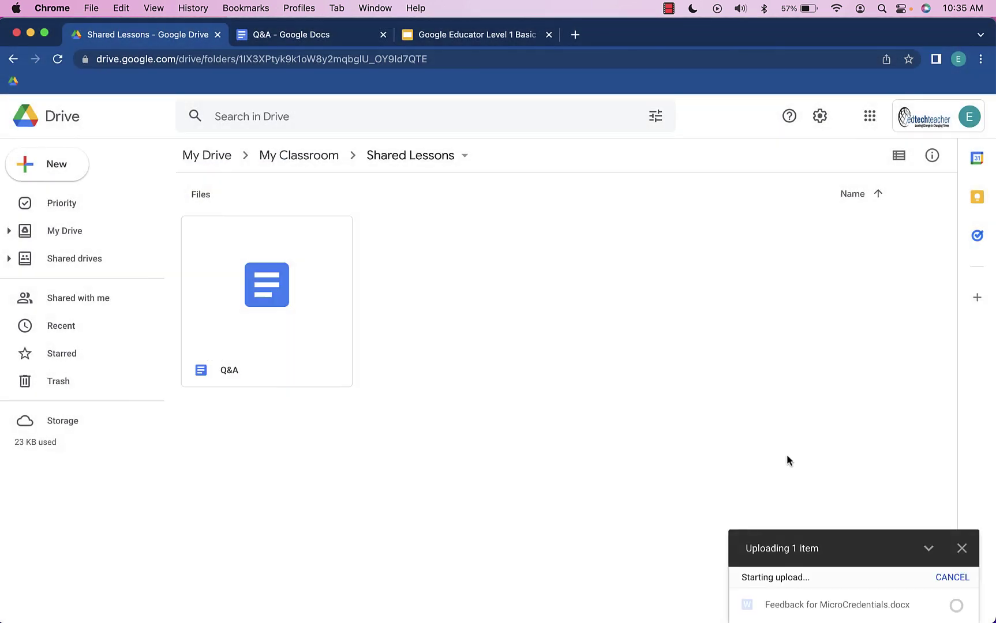